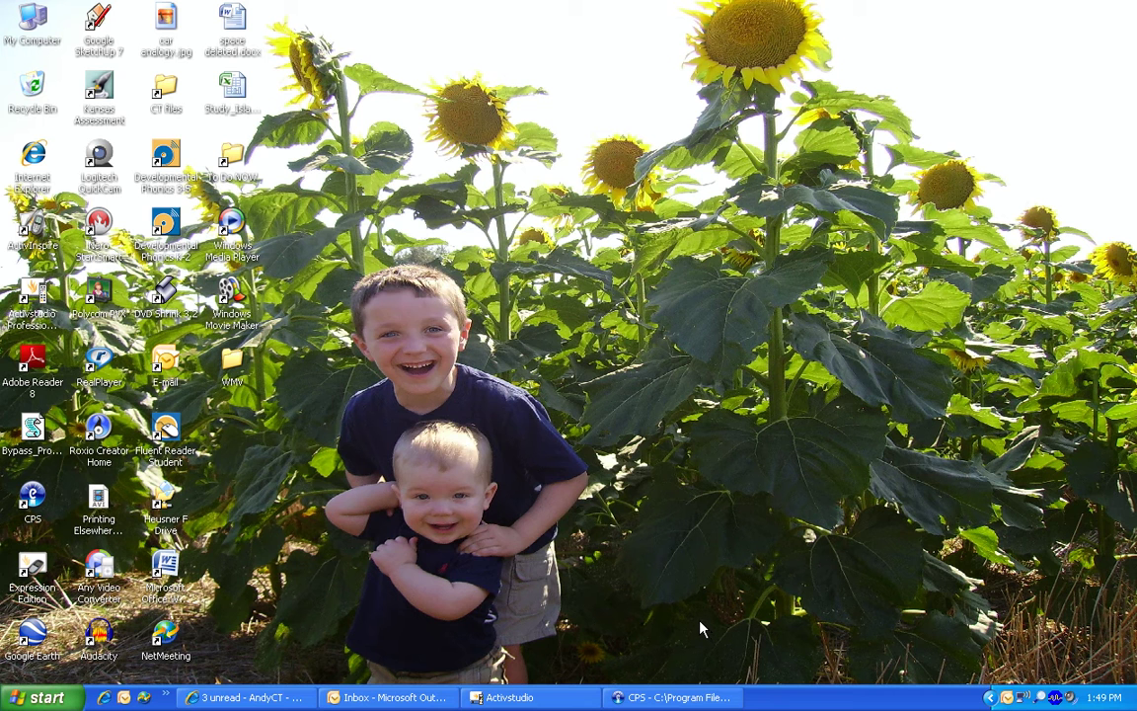
Step: Switch to CPS and export the Phonics lesson to the Desktop as Phonics.cxm, without including premium standards
click(671, 697)
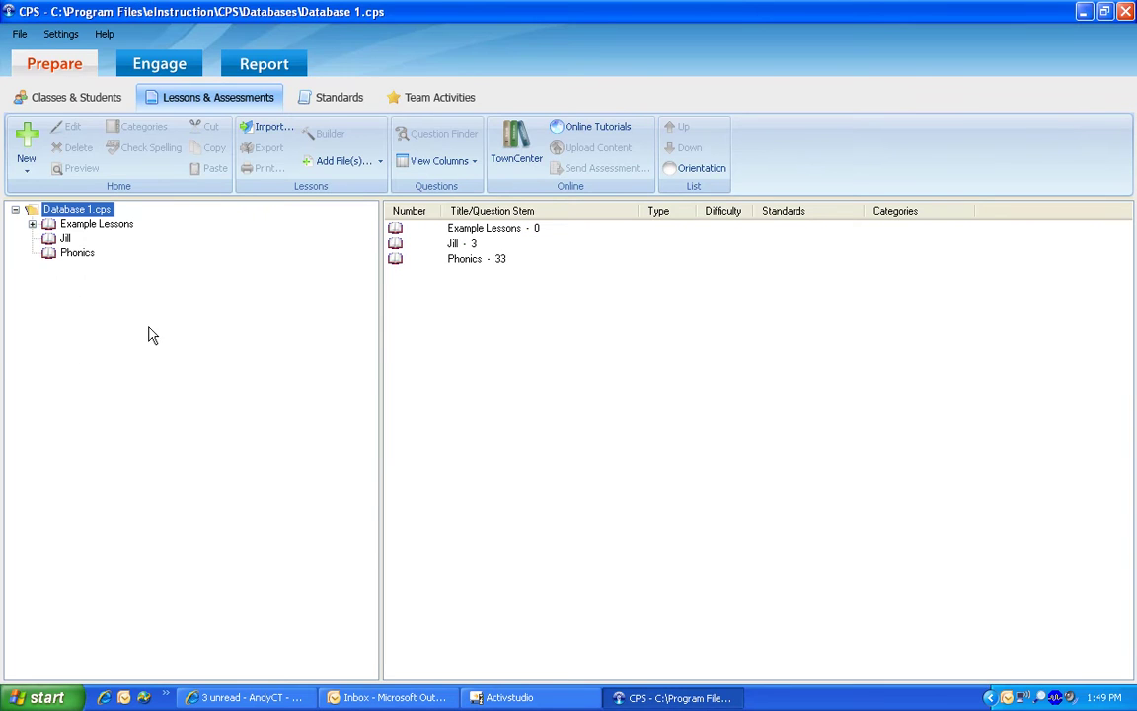
click(79, 255)
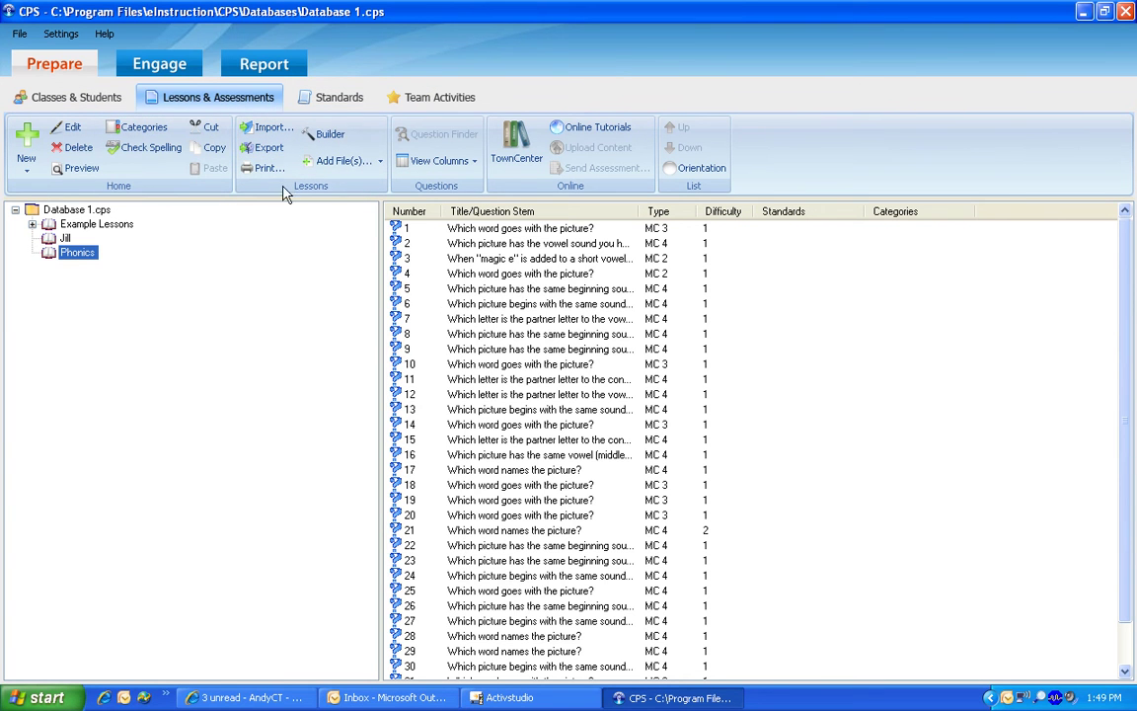
click(271, 151)
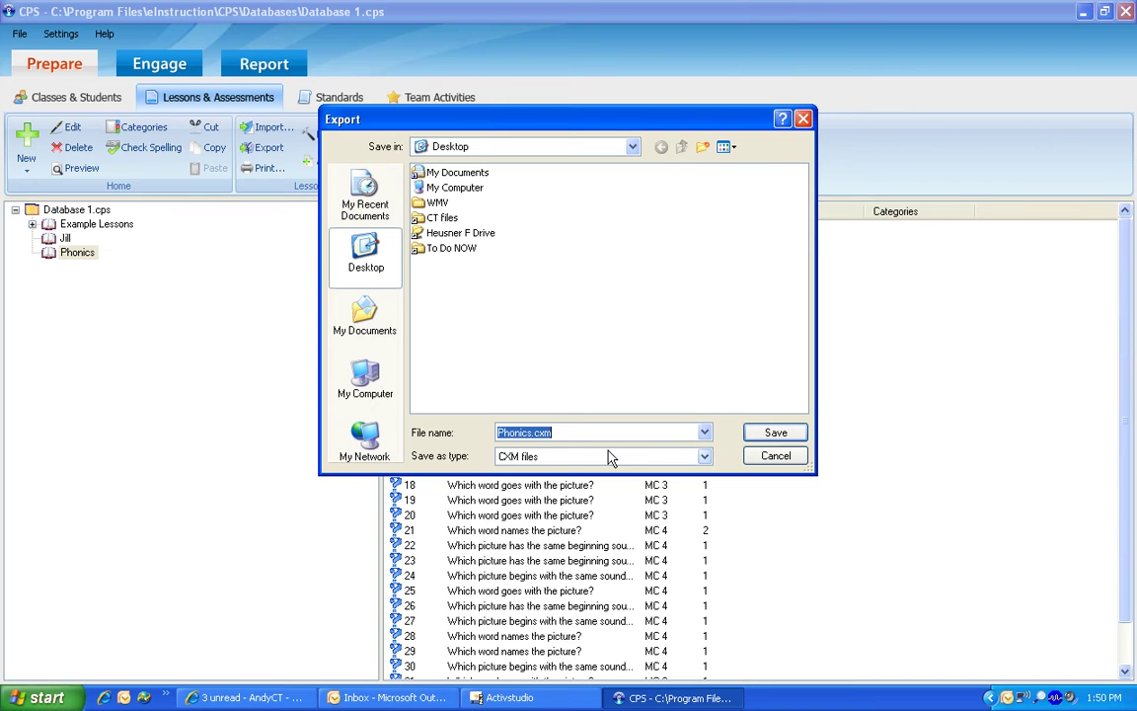
click(777, 435)
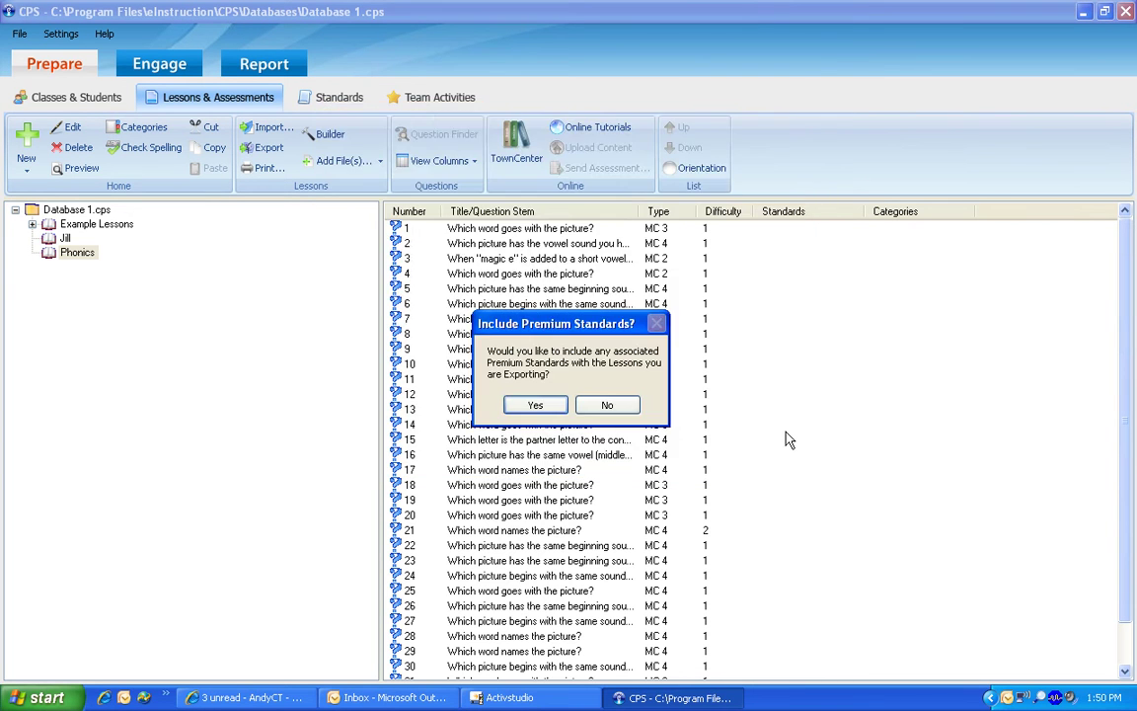
click(607, 405)
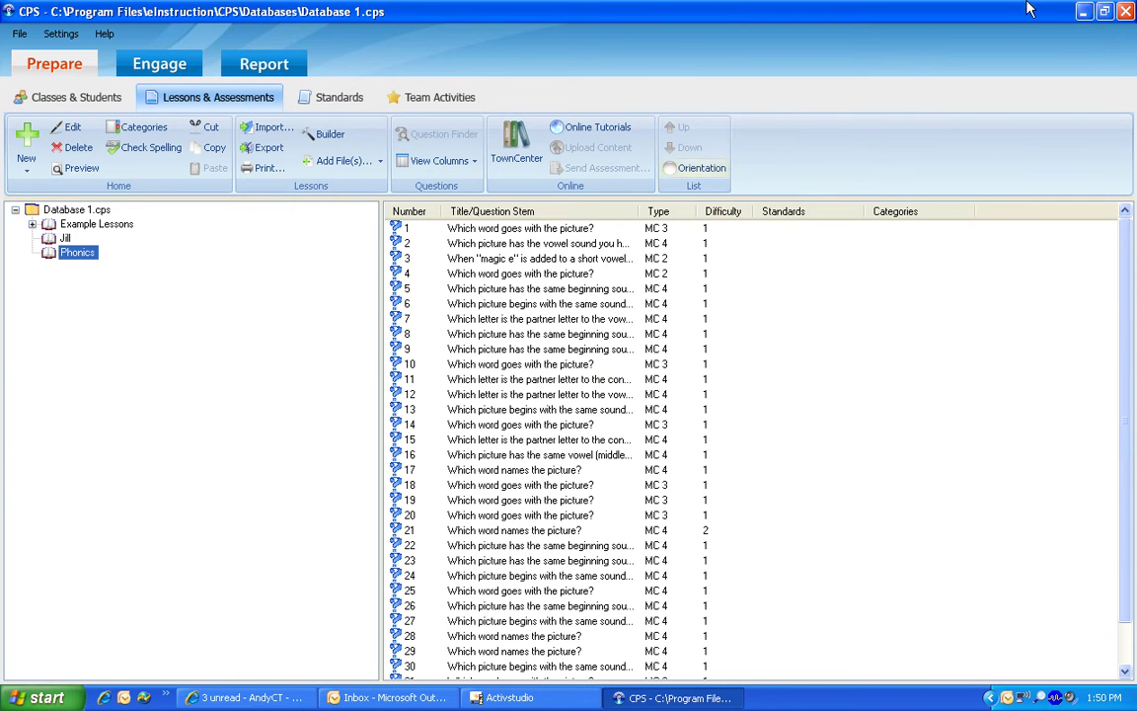
Step: Minimize CPS and locate the exported Phonics.cxm file on the desktop
click(1083, 19)
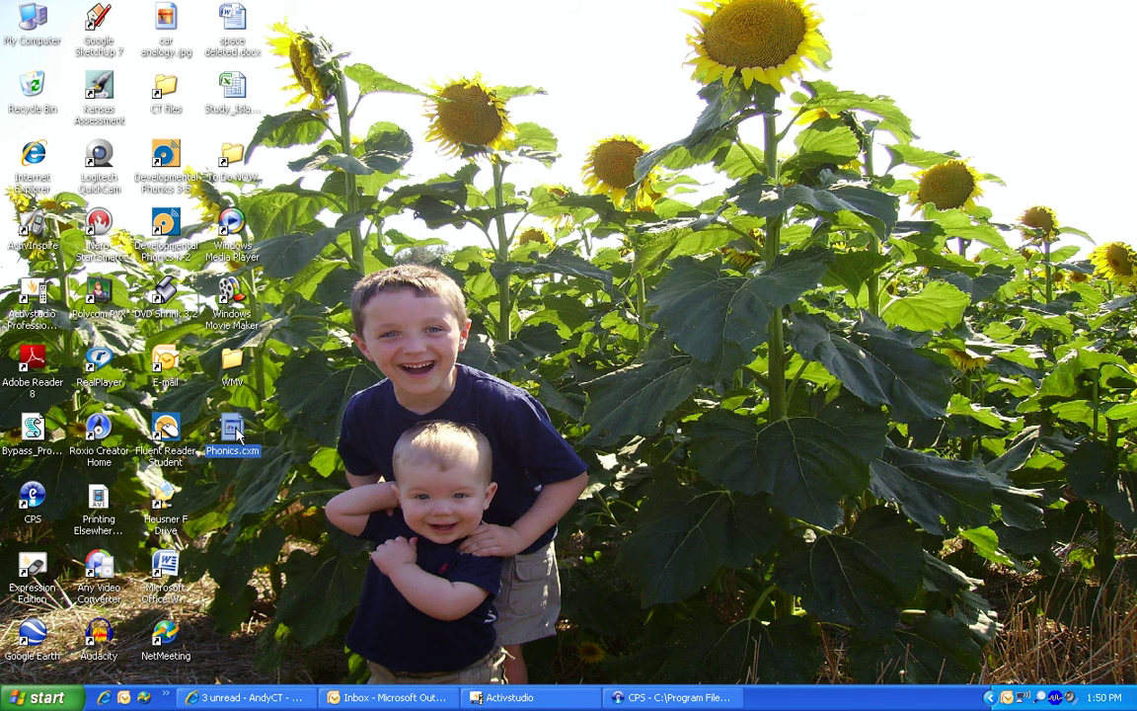
click(322, 454)
click(235, 438)
click(340, 523)
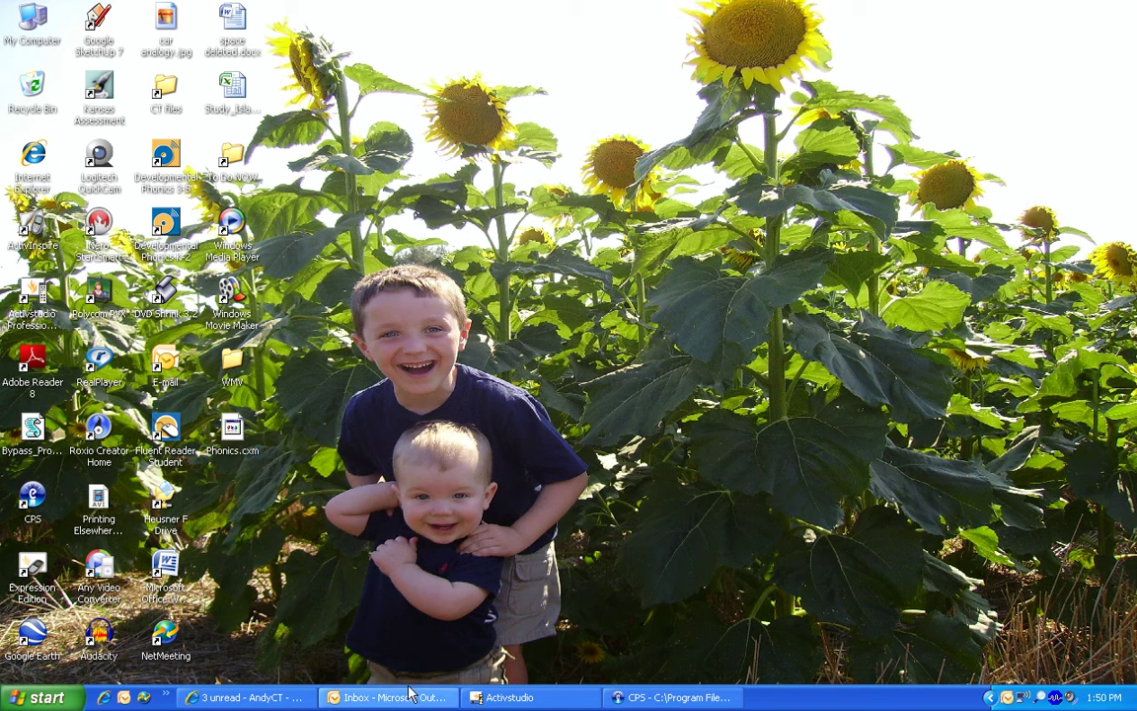
click(656, 697)
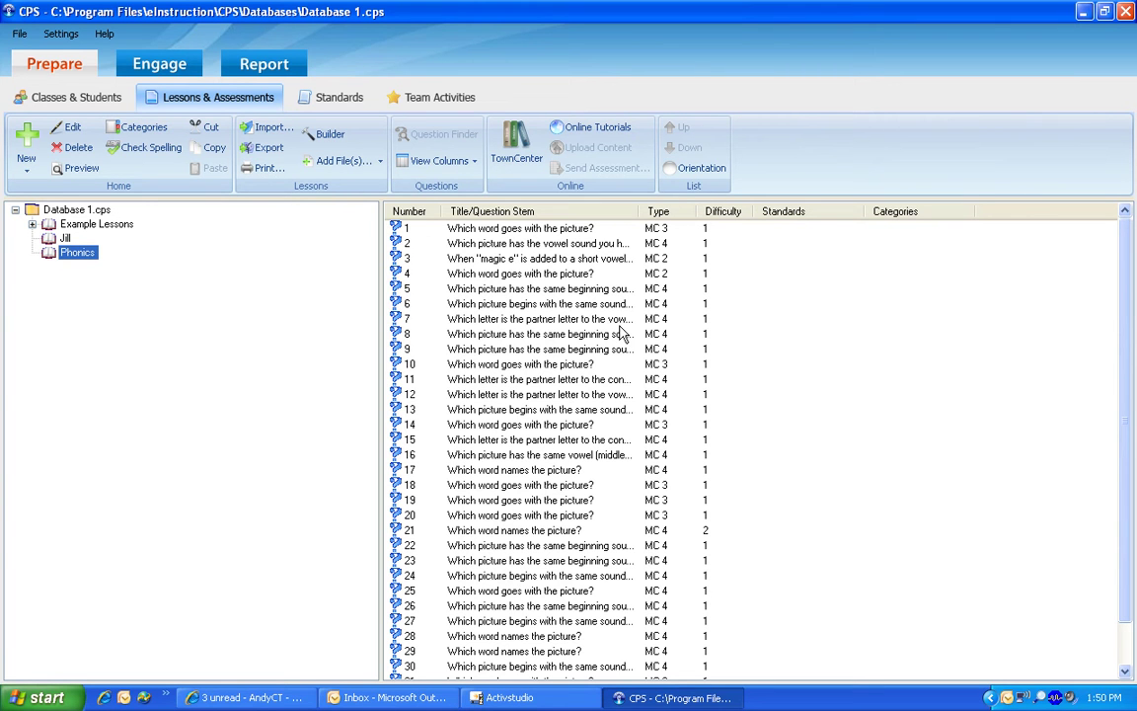
click(1083, 12)
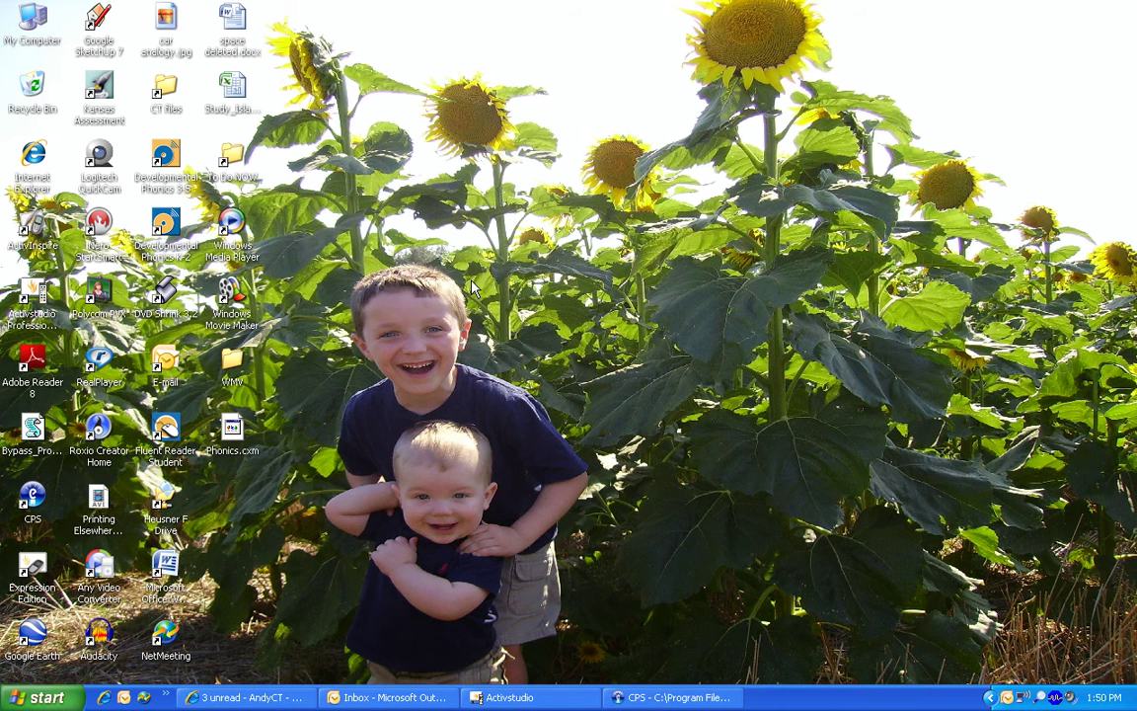
click(233, 432)
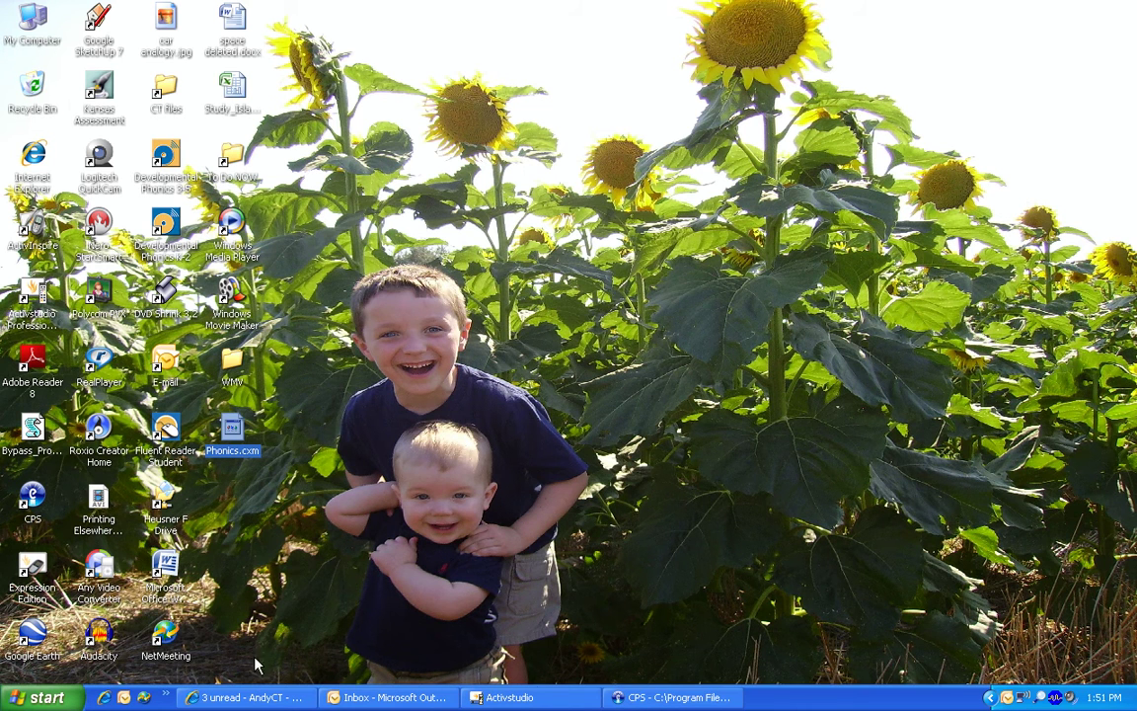
Step: Switch to Outlook and start a new email message, entering the recipient's name
click(390, 697)
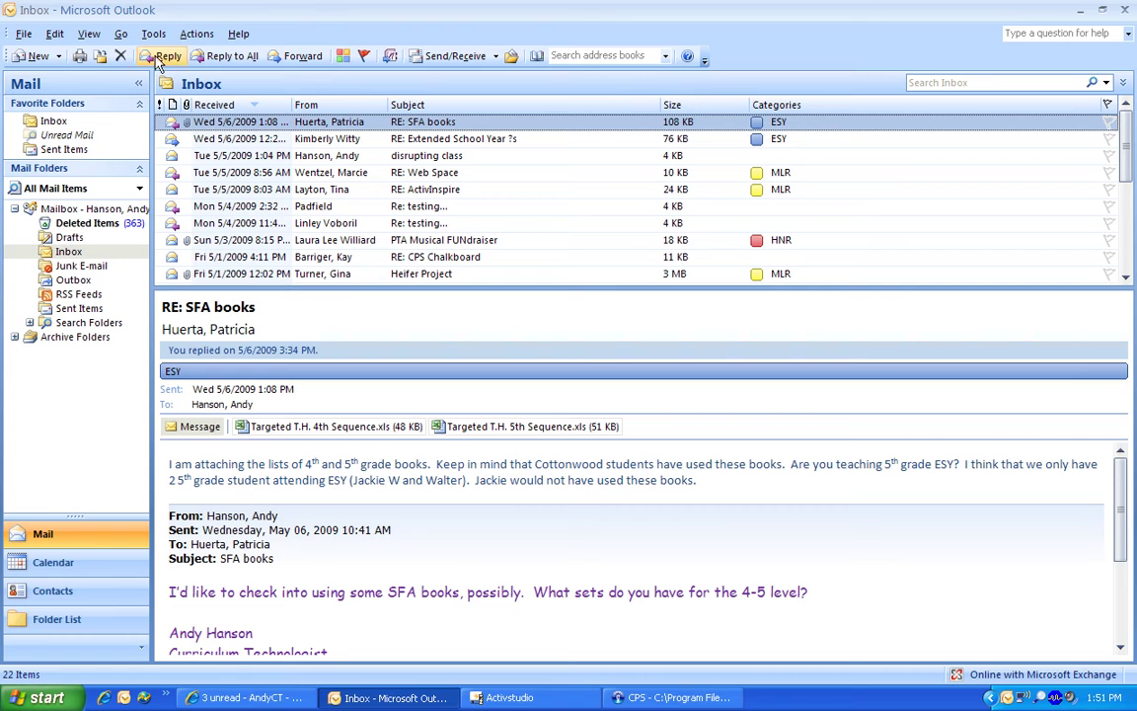
click(28, 54)
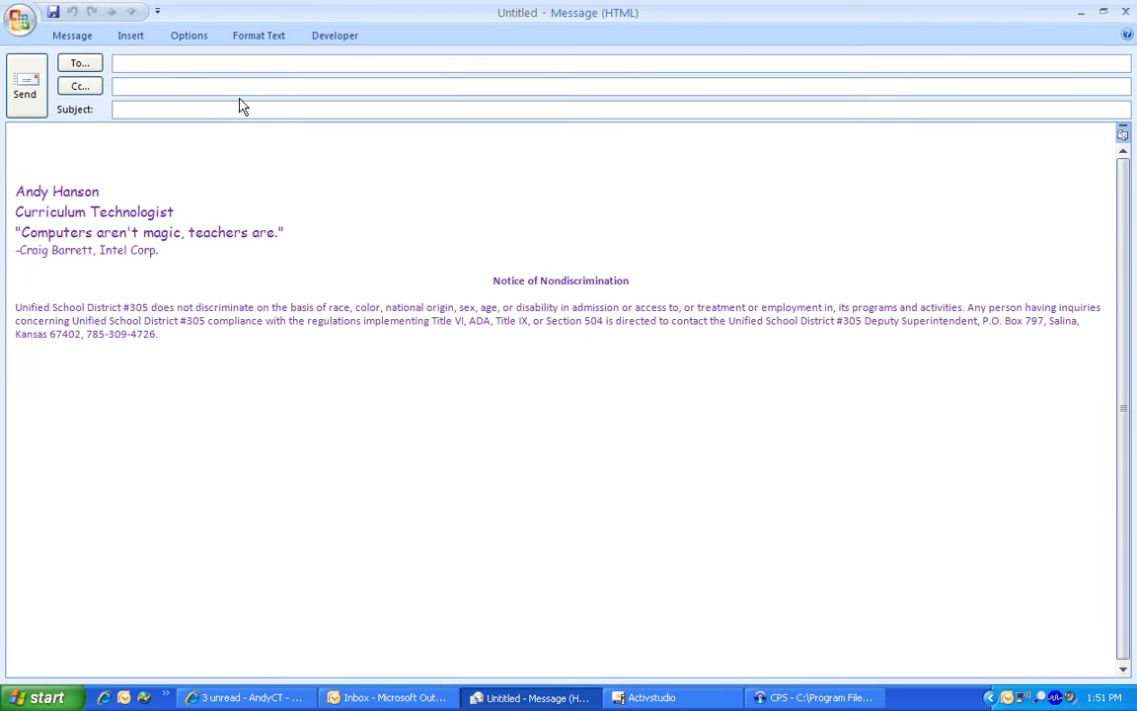
text(andy)
key(Return)
Step: Attach Phonics.cxm from the Desktop to the message and send it
click(130, 35)
click(26, 79)
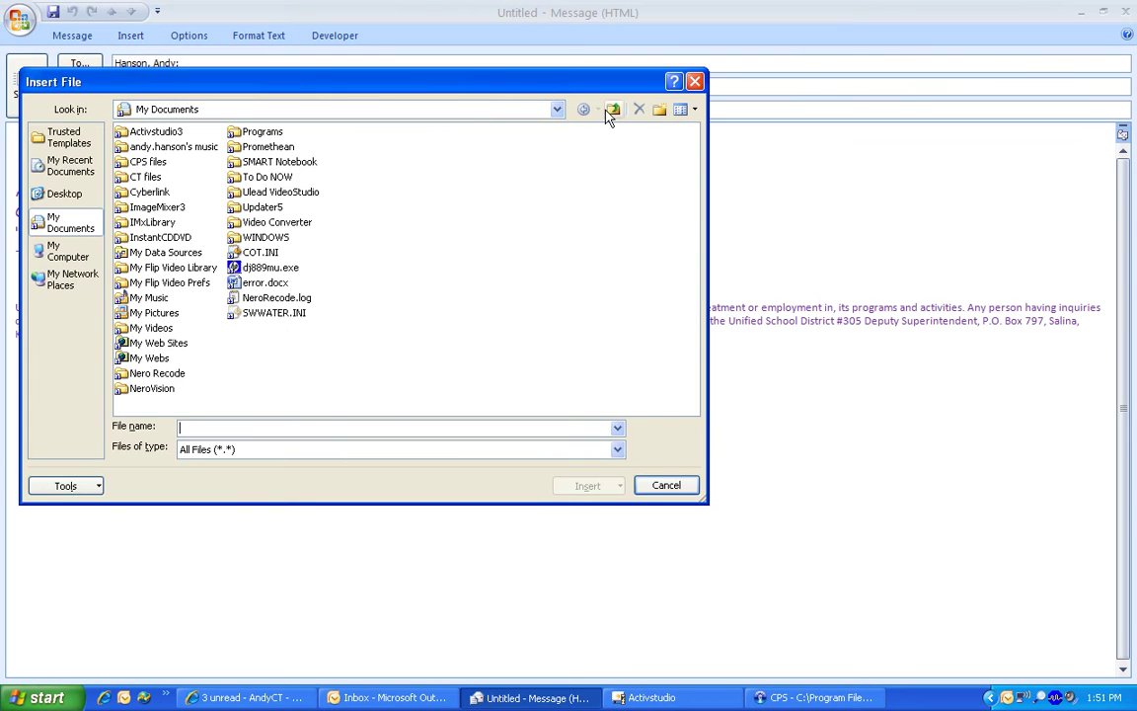
click(613, 110)
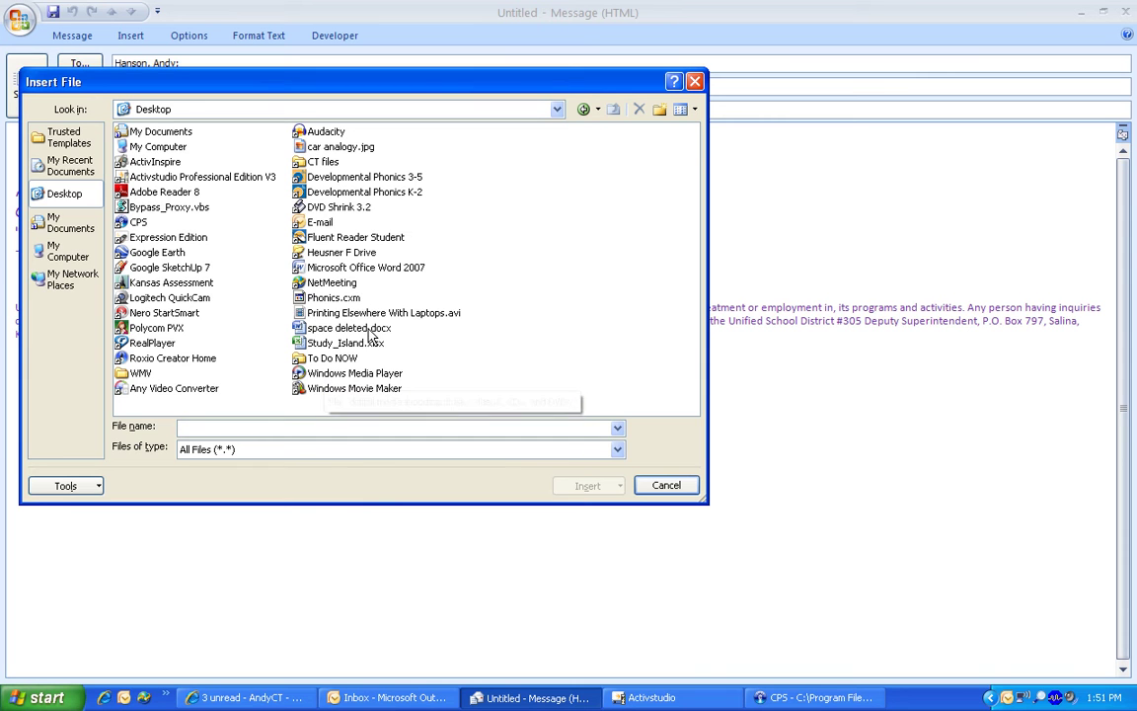
click(334, 297)
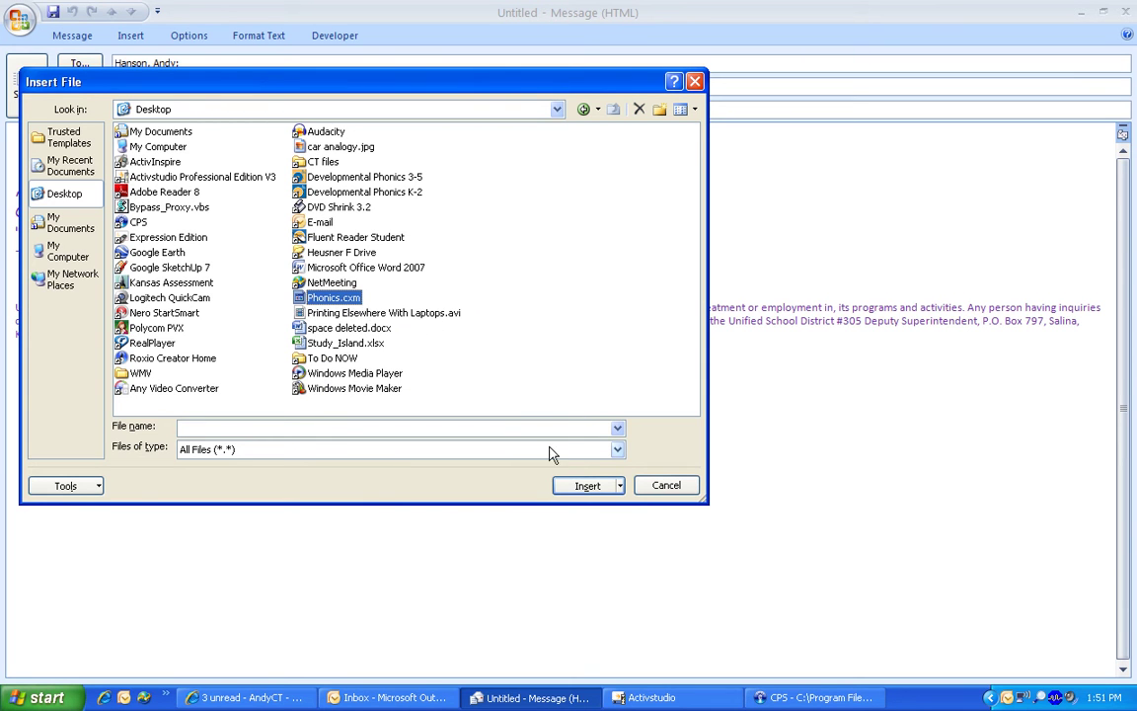
click(587, 486)
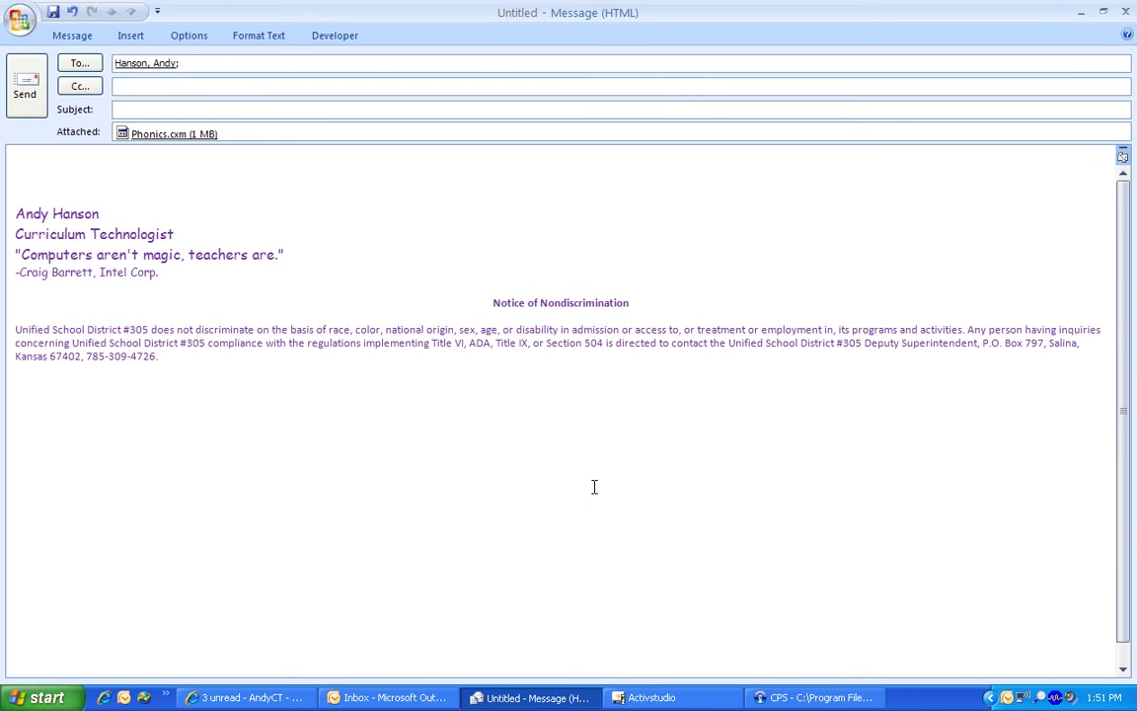
click(105, 160)
click(24, 84)
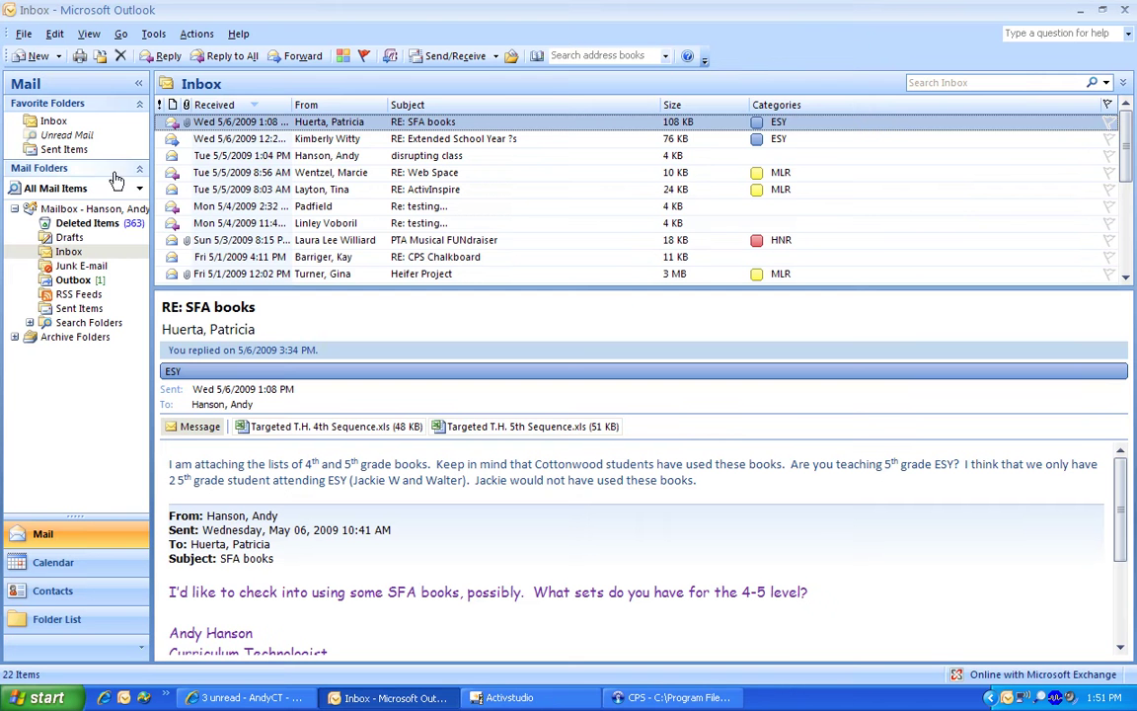
Step: Send and receive mail, open the newly arrived message in the Inbox and select its Phonics.cxm attachment
click(455, 55)
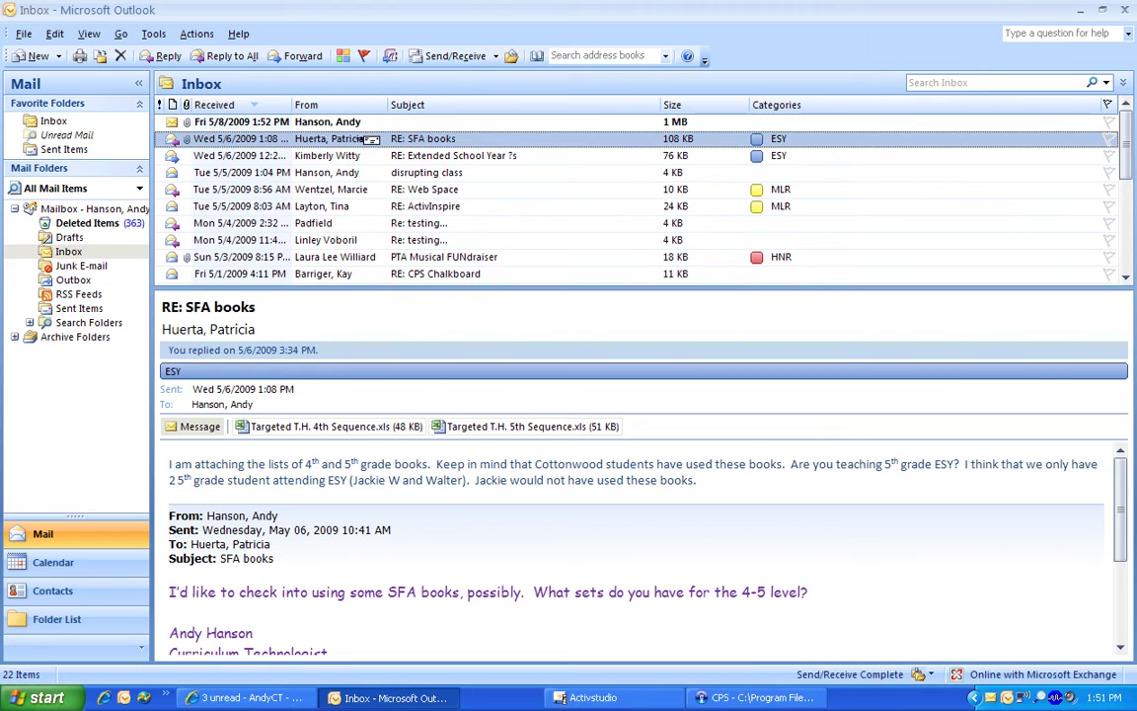
click(313, 121)
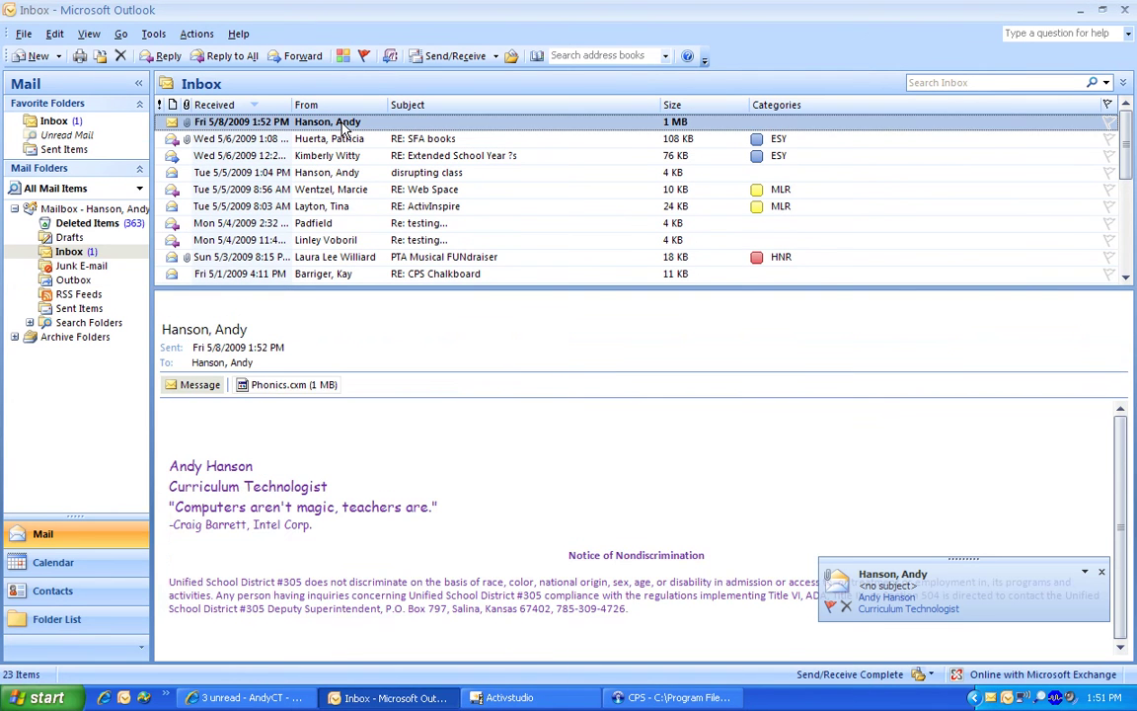
click(269, 383)
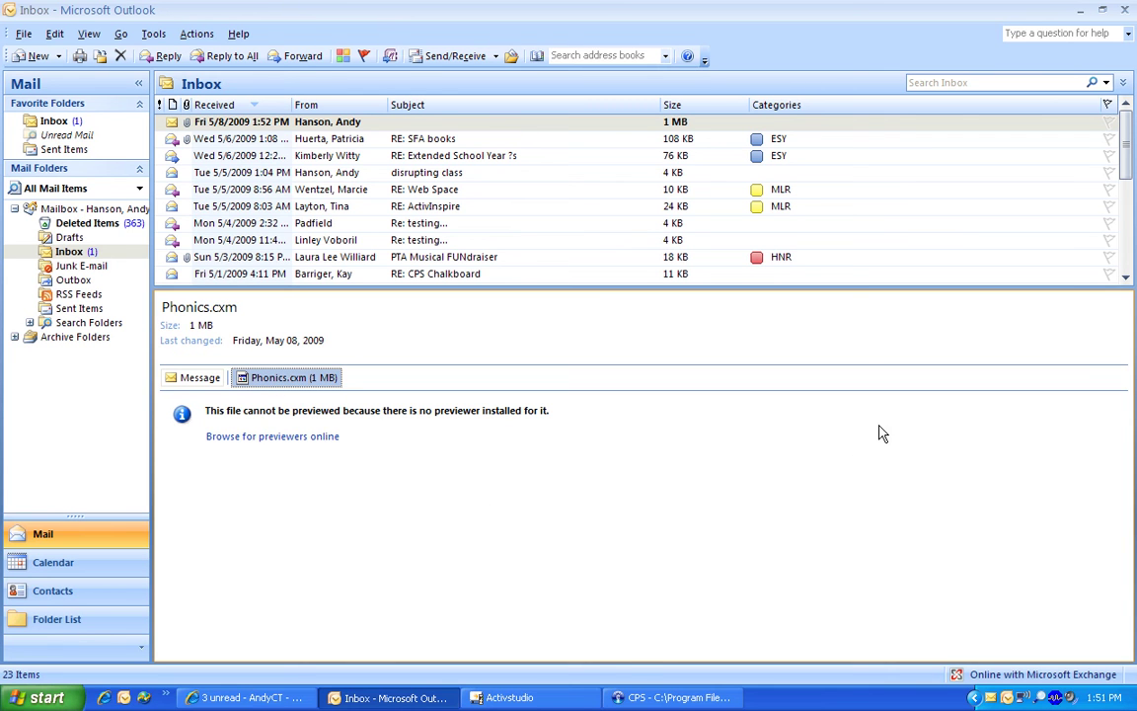
Step: Switch to CPS and delete the Phonics lesson from Database 1.cps
click(678, 698)
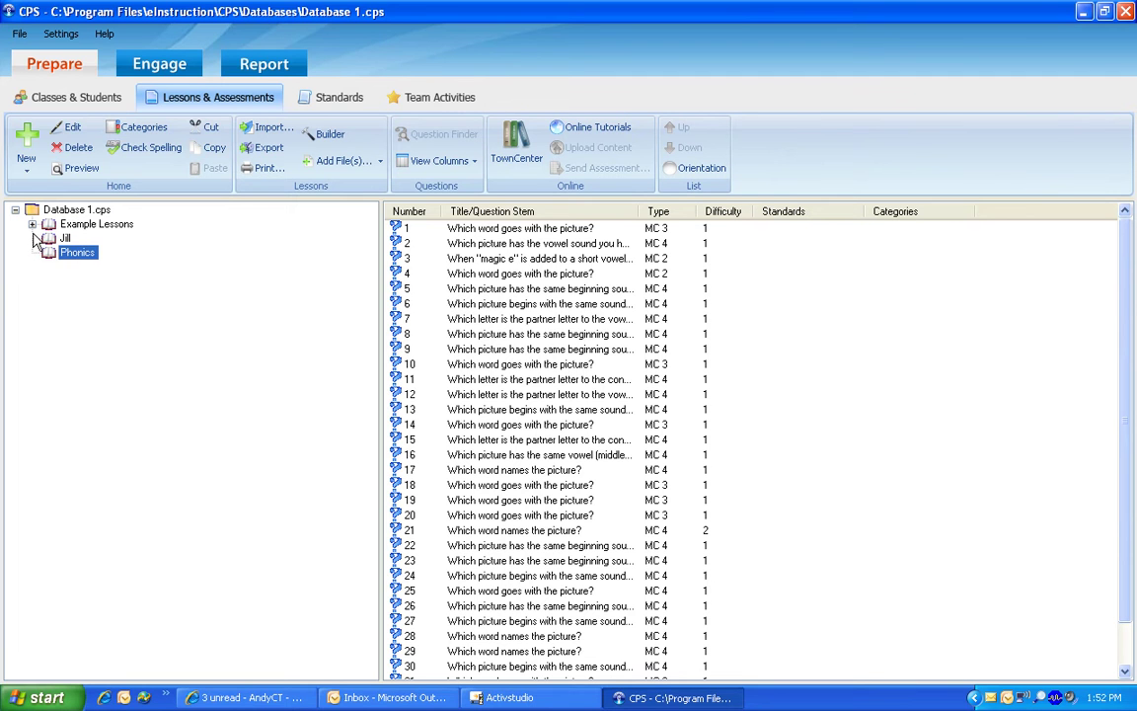
click(75, 147)
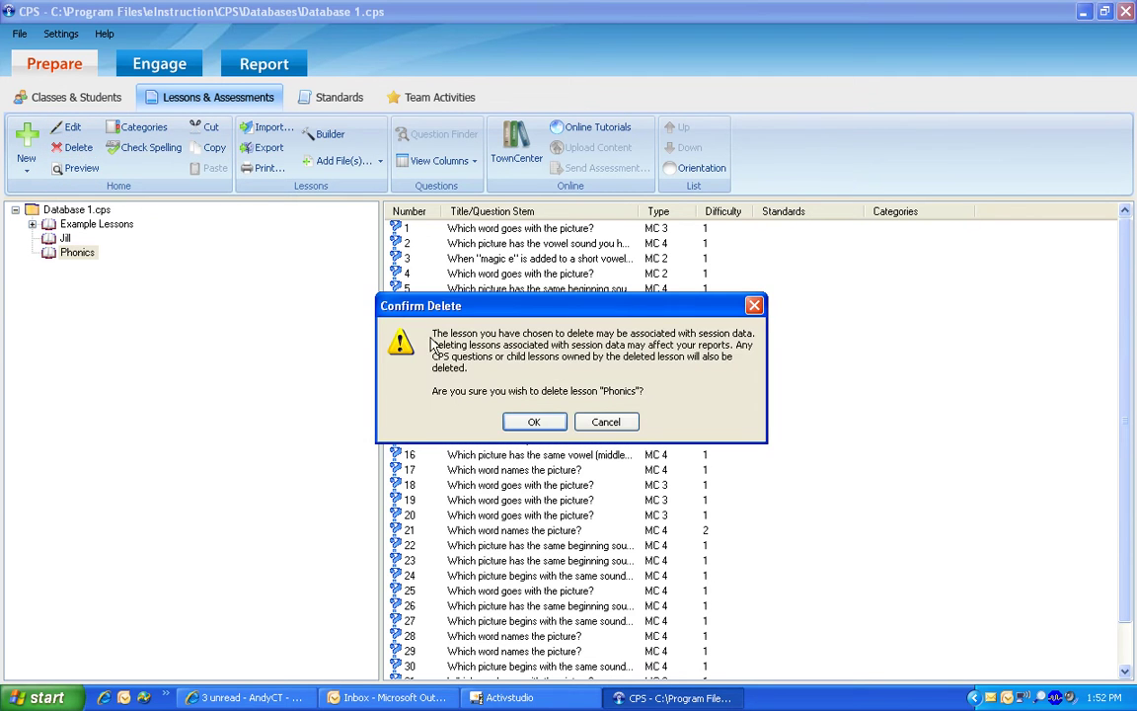
click(551, 422)
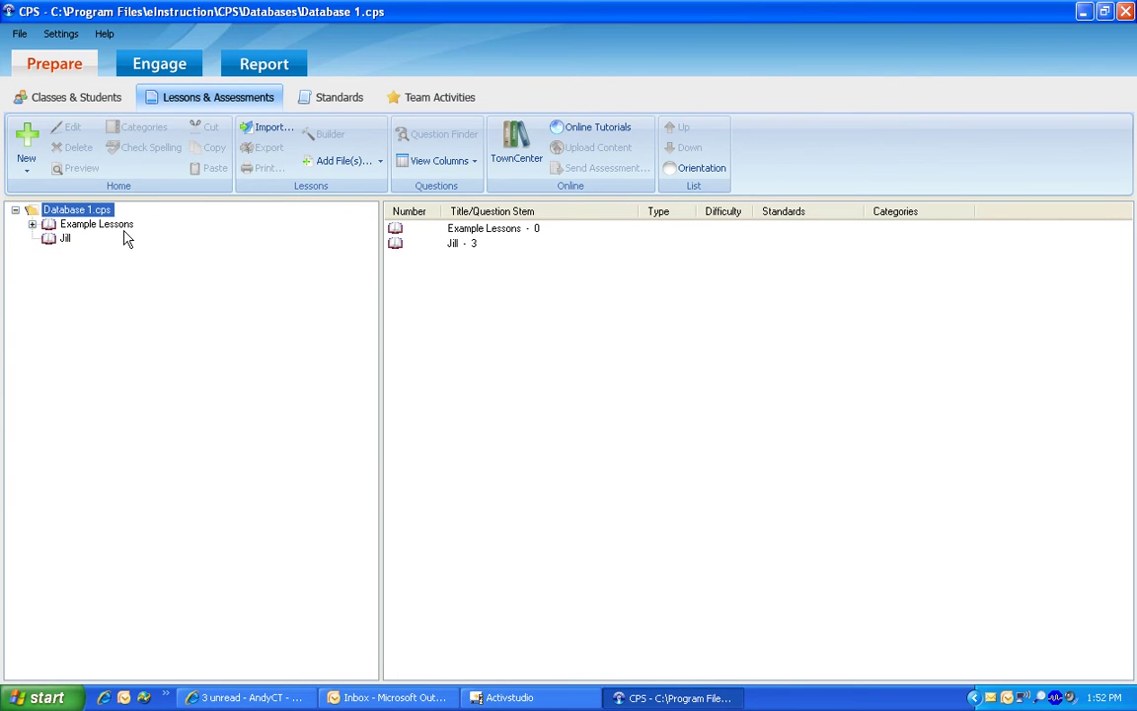
Step: Return to Outlook, shrink its window and copy the Phonics.cxm attachment onto the desktop, replacing the existing file
key(alt+Tab)
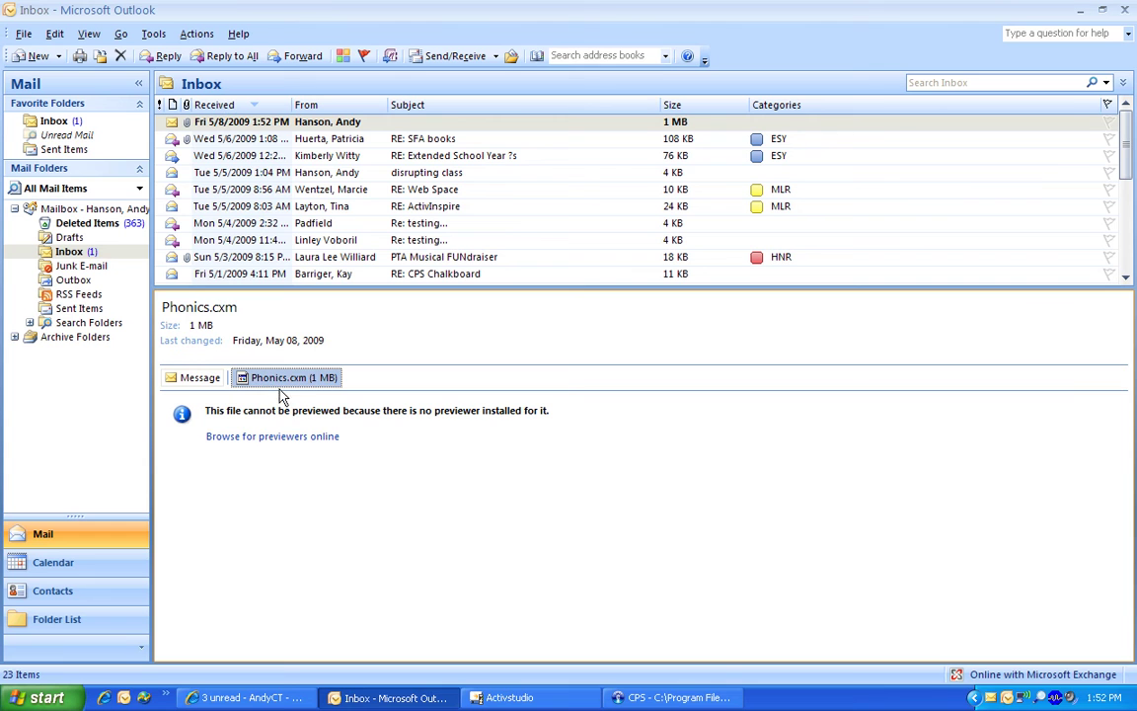
right_click(258, 383)
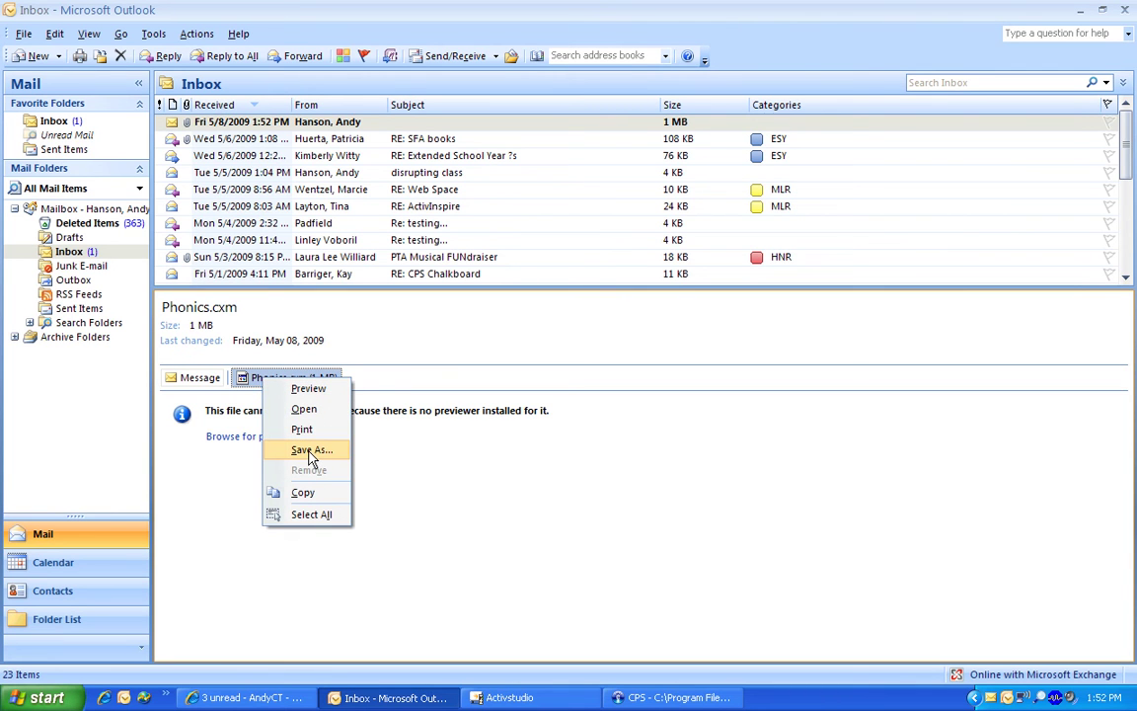
click(1008, 10)
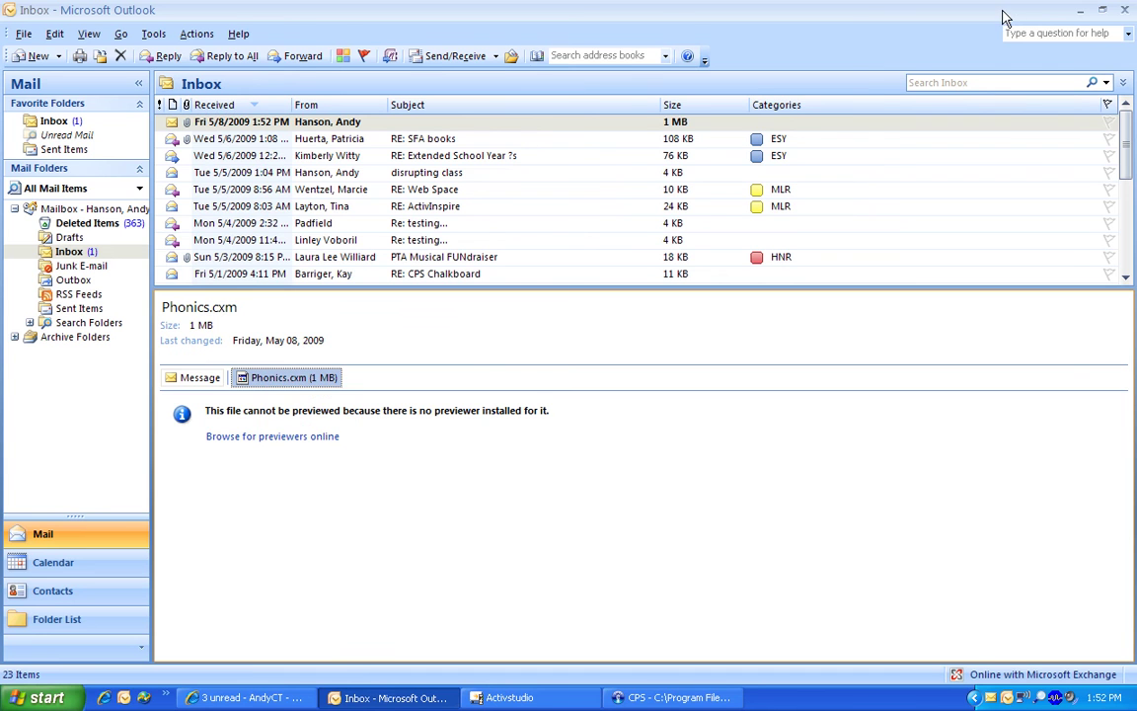
click(1104, 10)
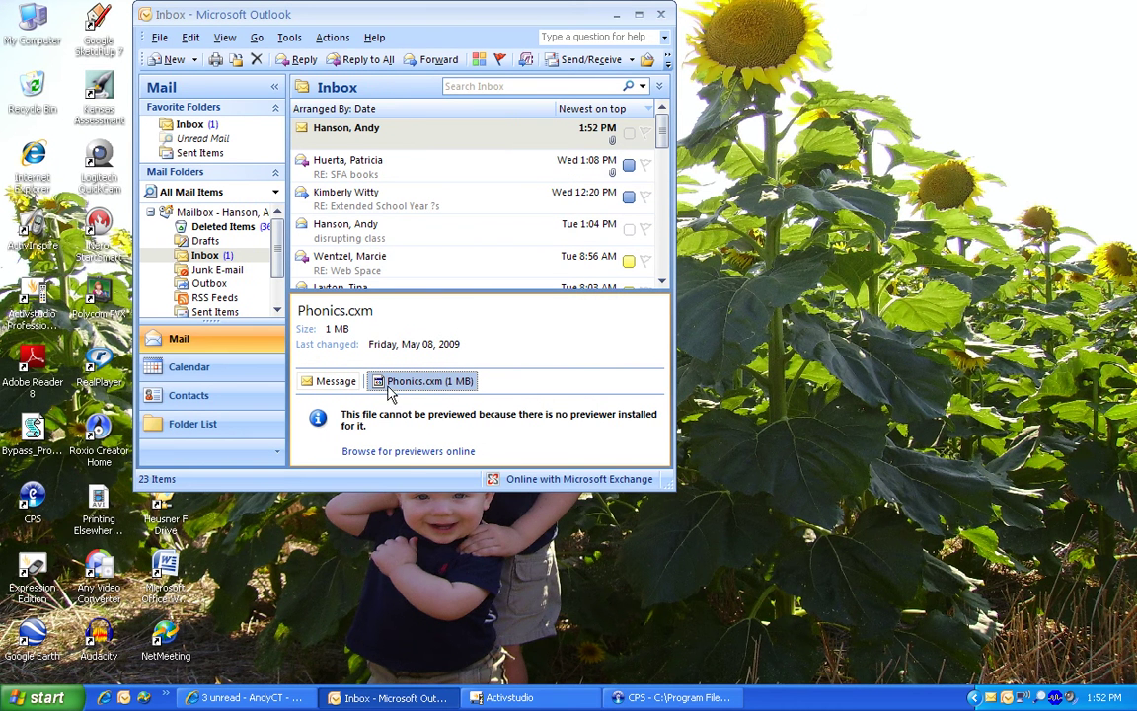
drag(402, 387, 667, 386)
drag(824, 394, 824, 394)
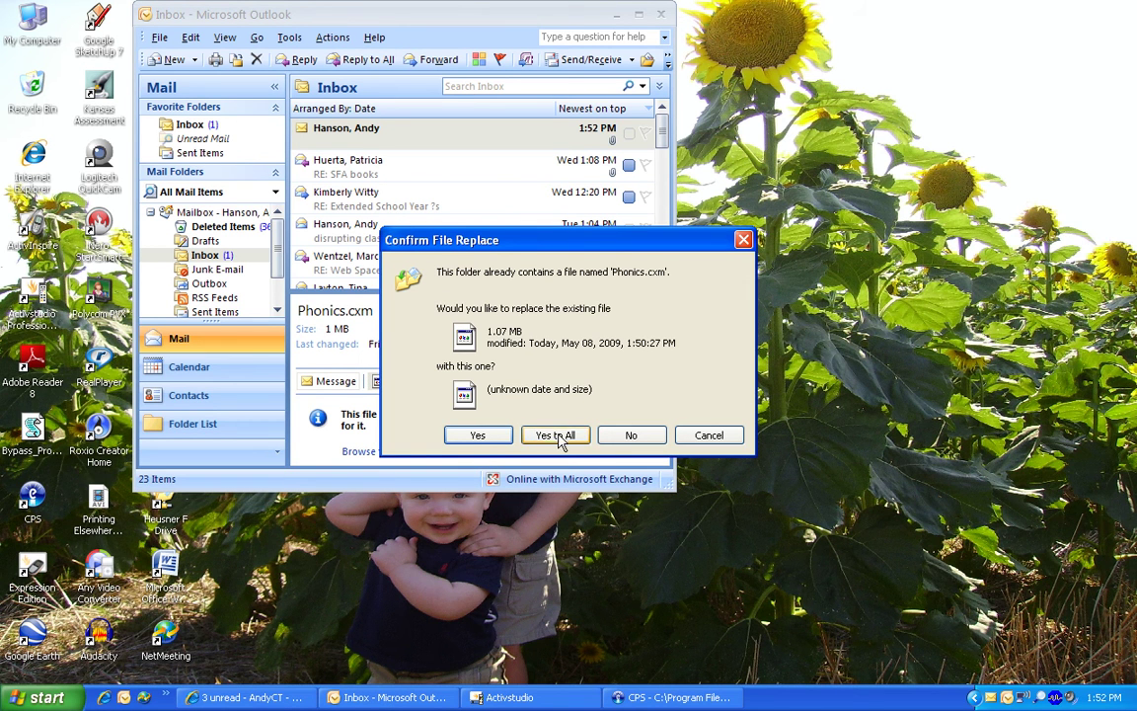
click(477, 436)
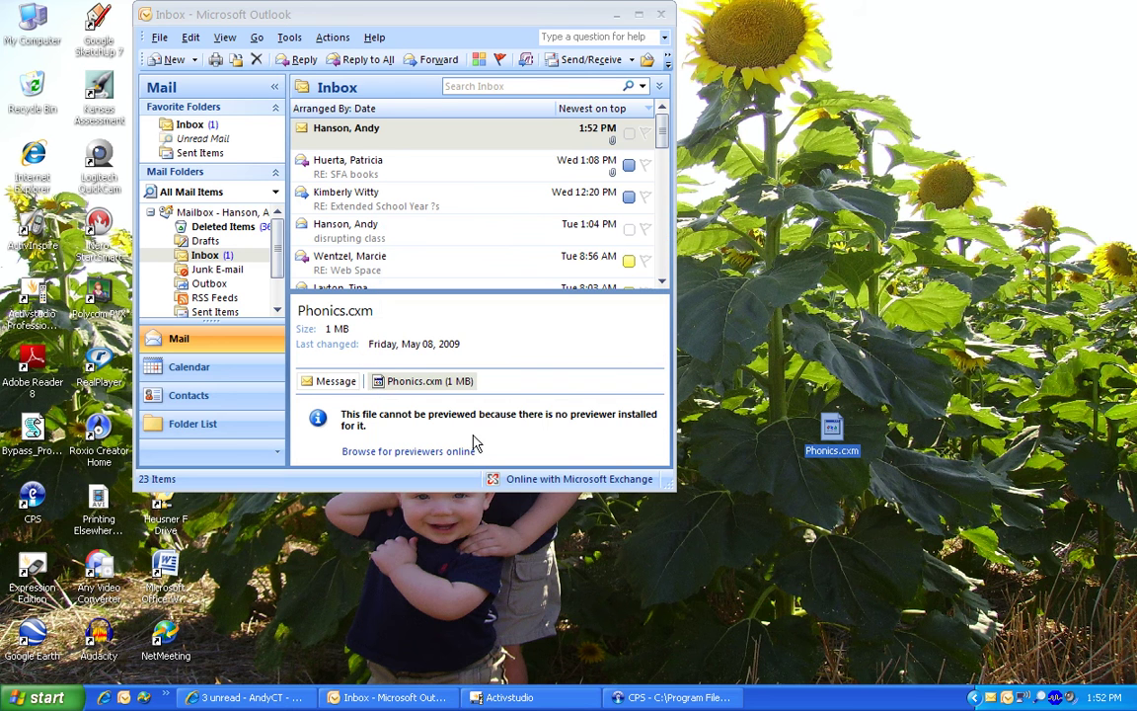
click(844, 370)
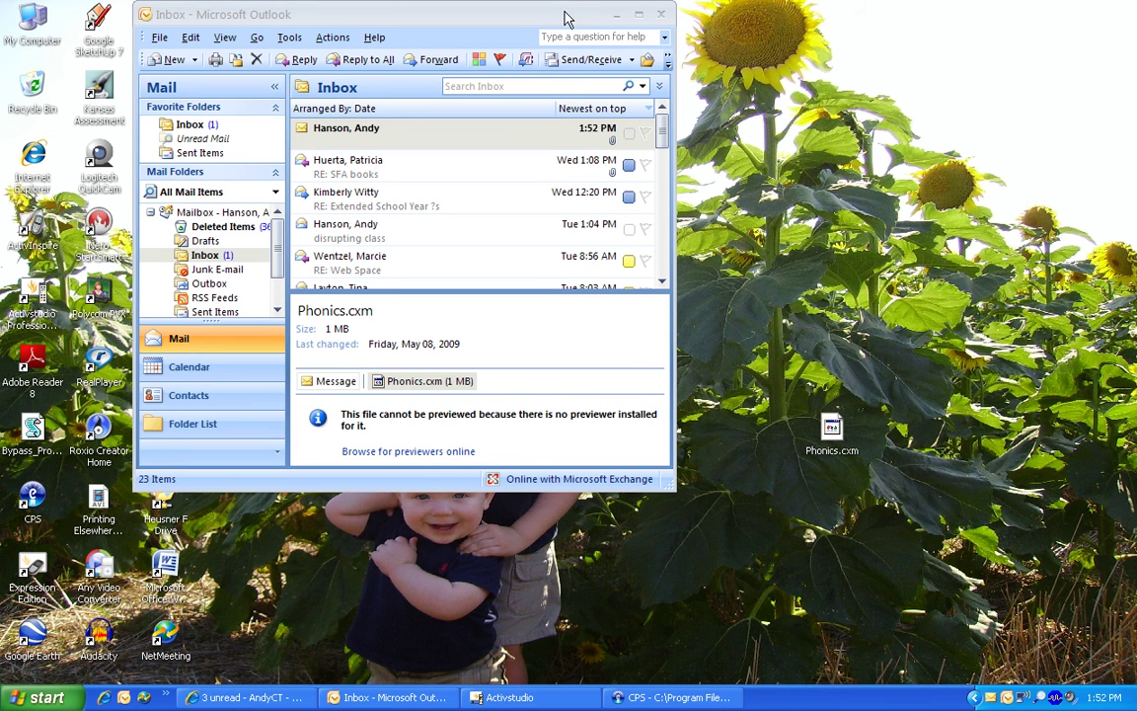
Step: Maximize and then minimize Outlook, and move the Phonics.cxm icon beneath the WMV folder on the desktop
click(508, 13)
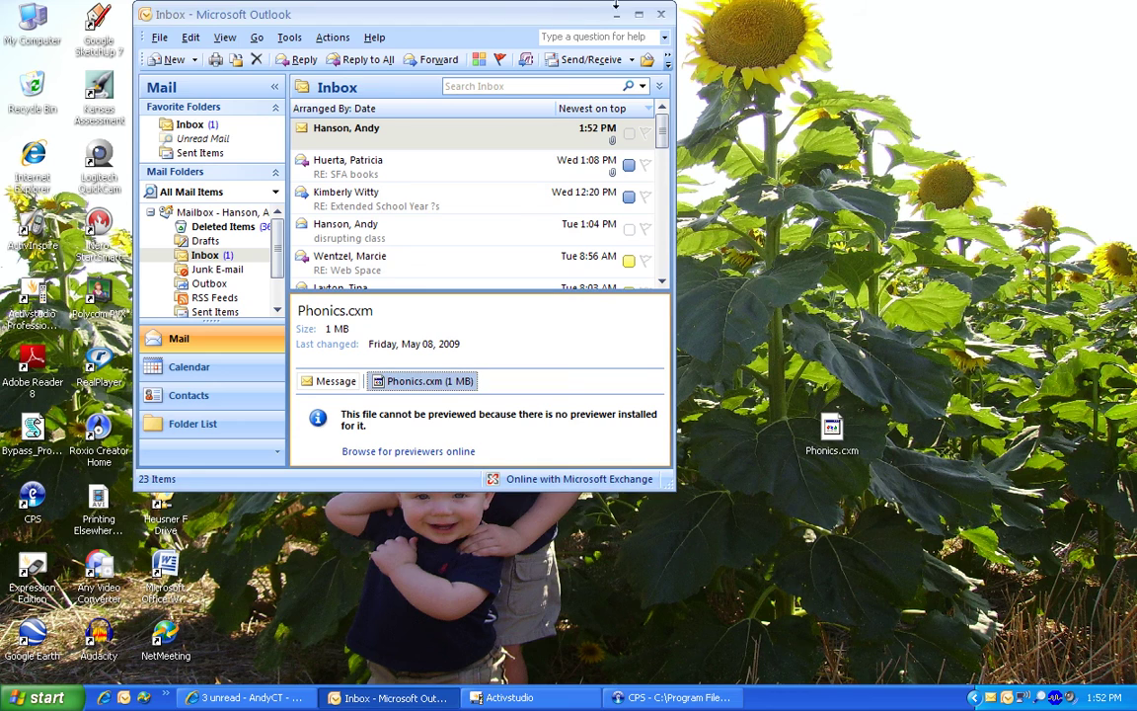
click(636, 16)
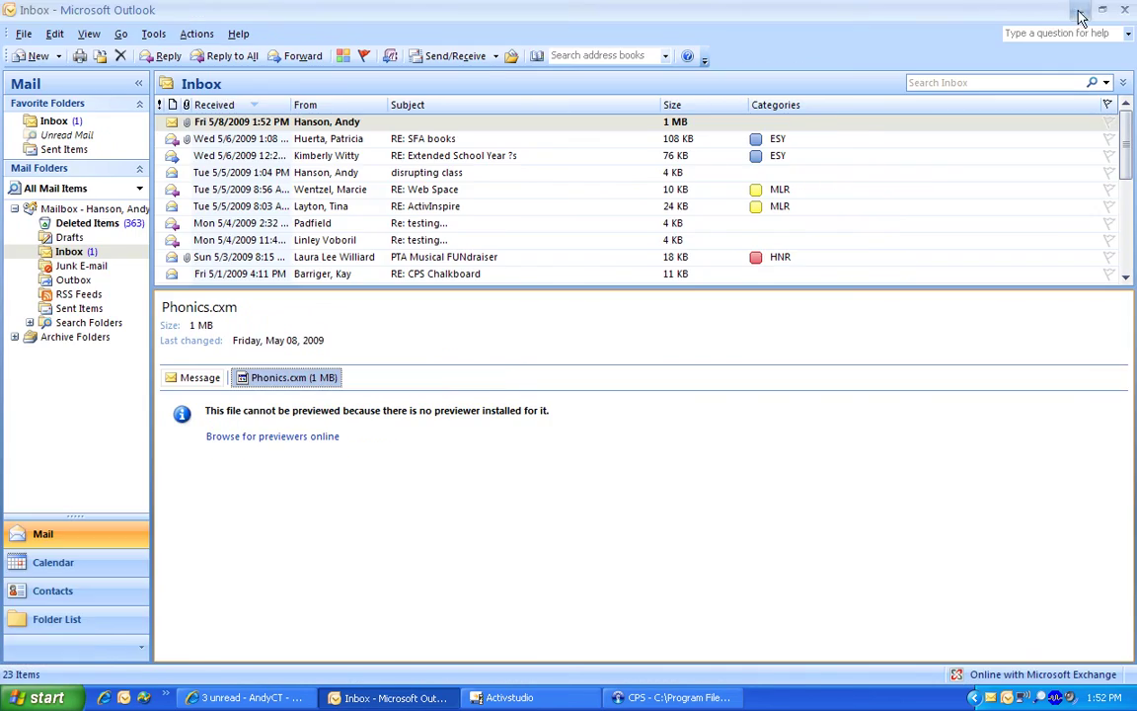
click(1063, 8)
drag(836, 431, 236, 431)
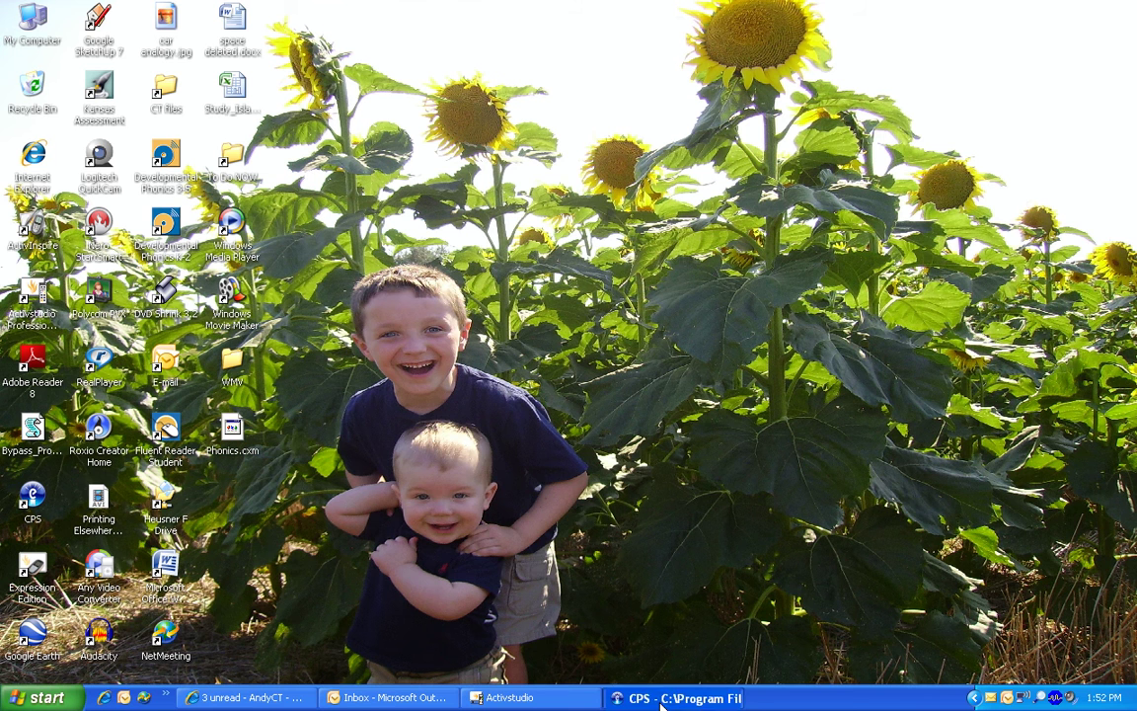
Step: Switch to CPS, import Phonics.cxm from the Desktop using the CXM Files type, and select the imported Phonics lesson
click(662, 698)
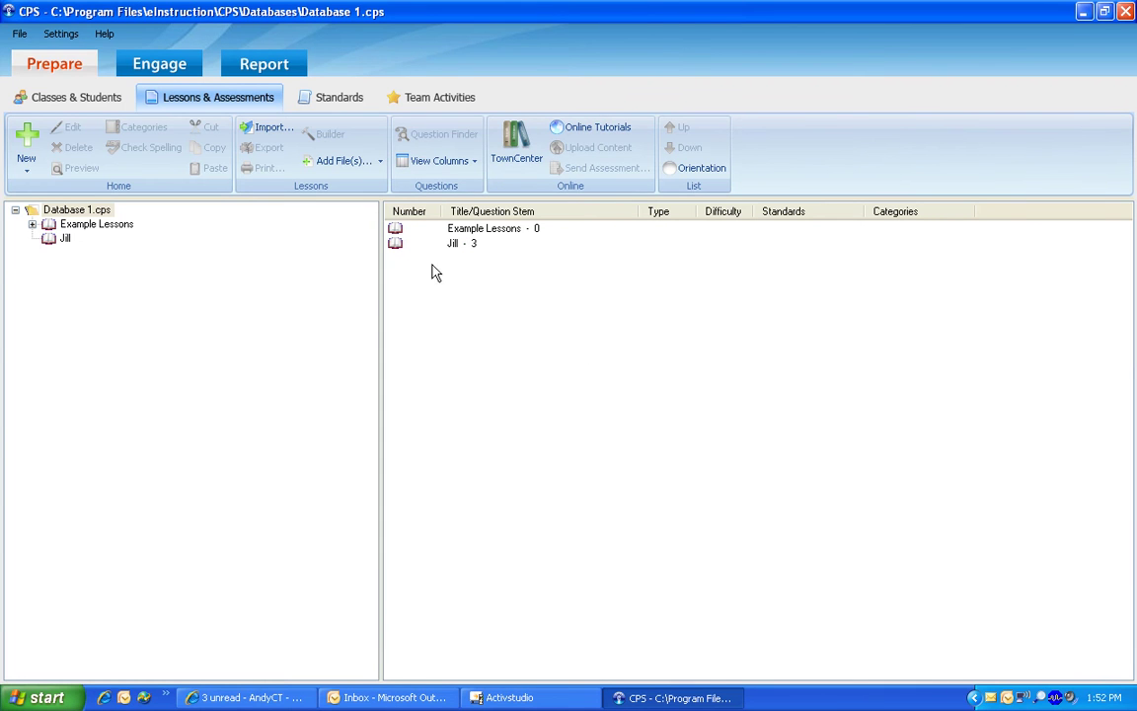
click(267, 131)
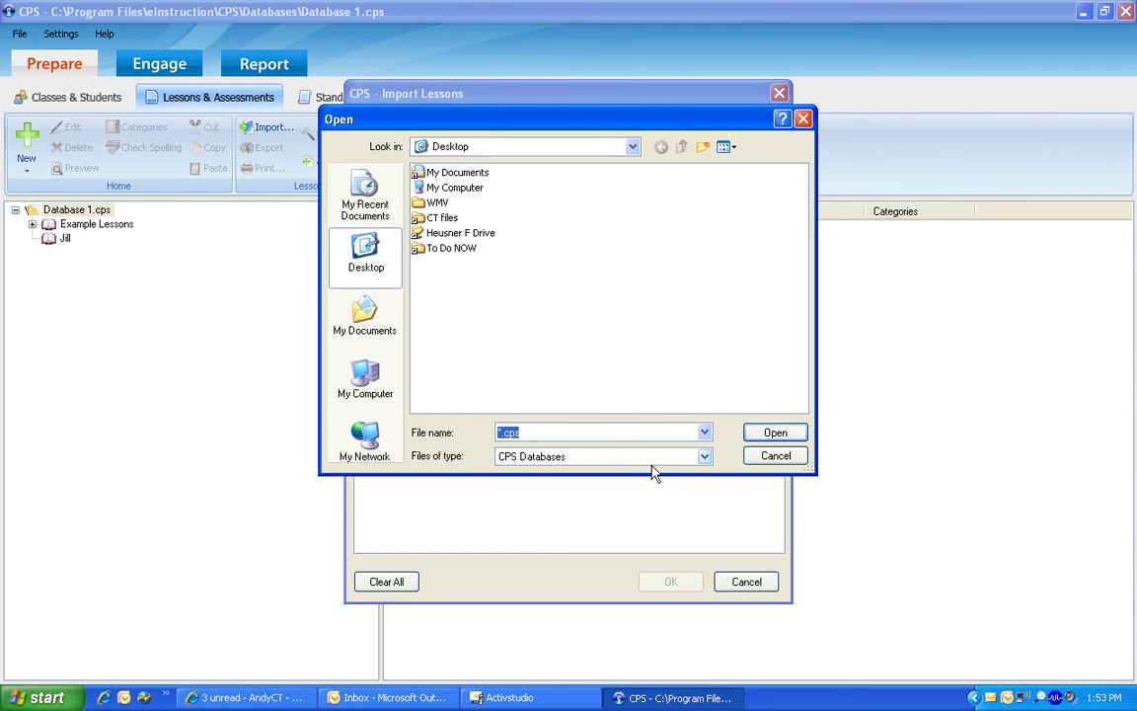
click(705, 457)
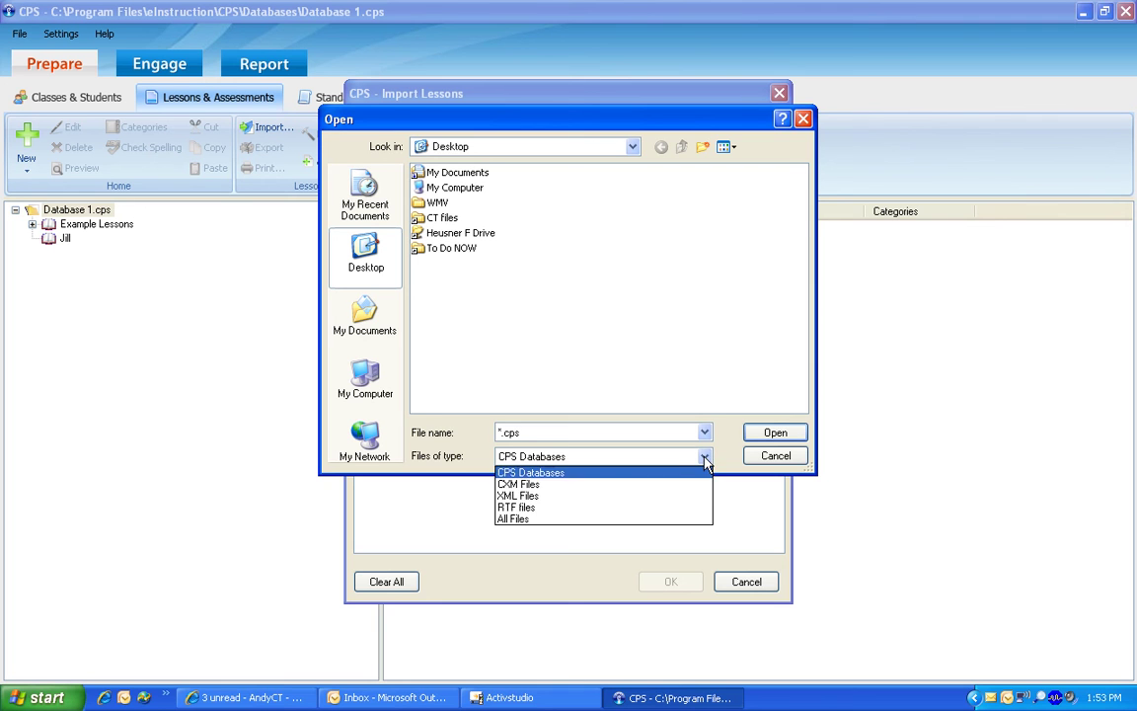
click(530, 485)
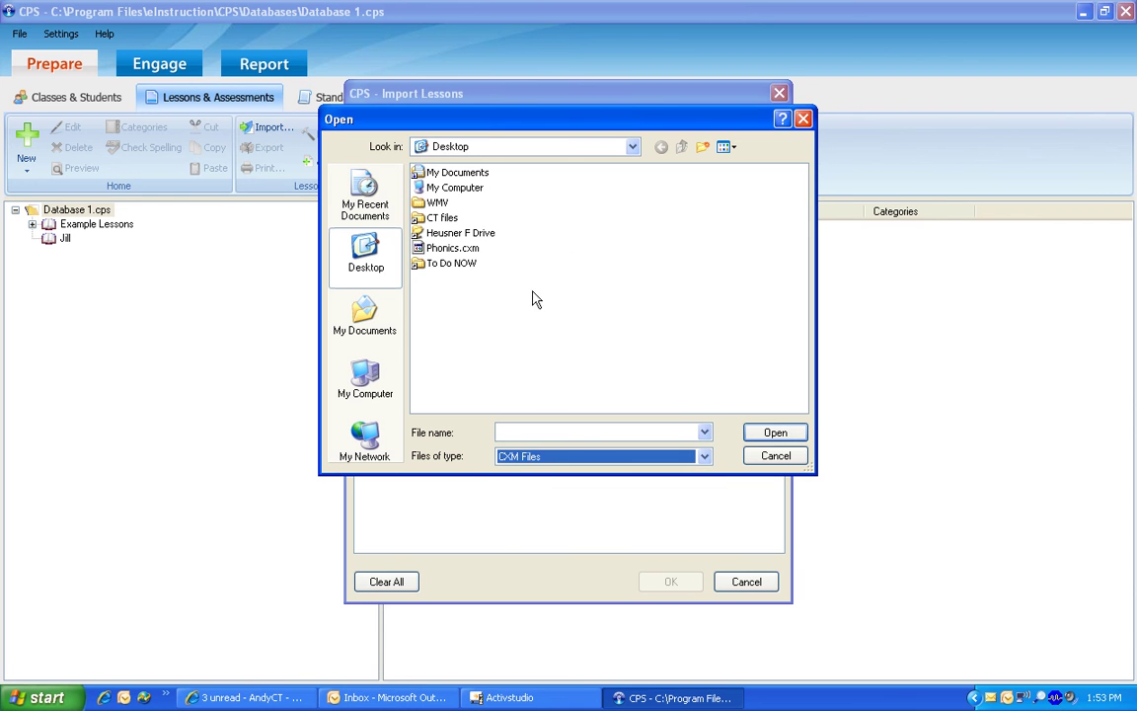
click(457, 248)
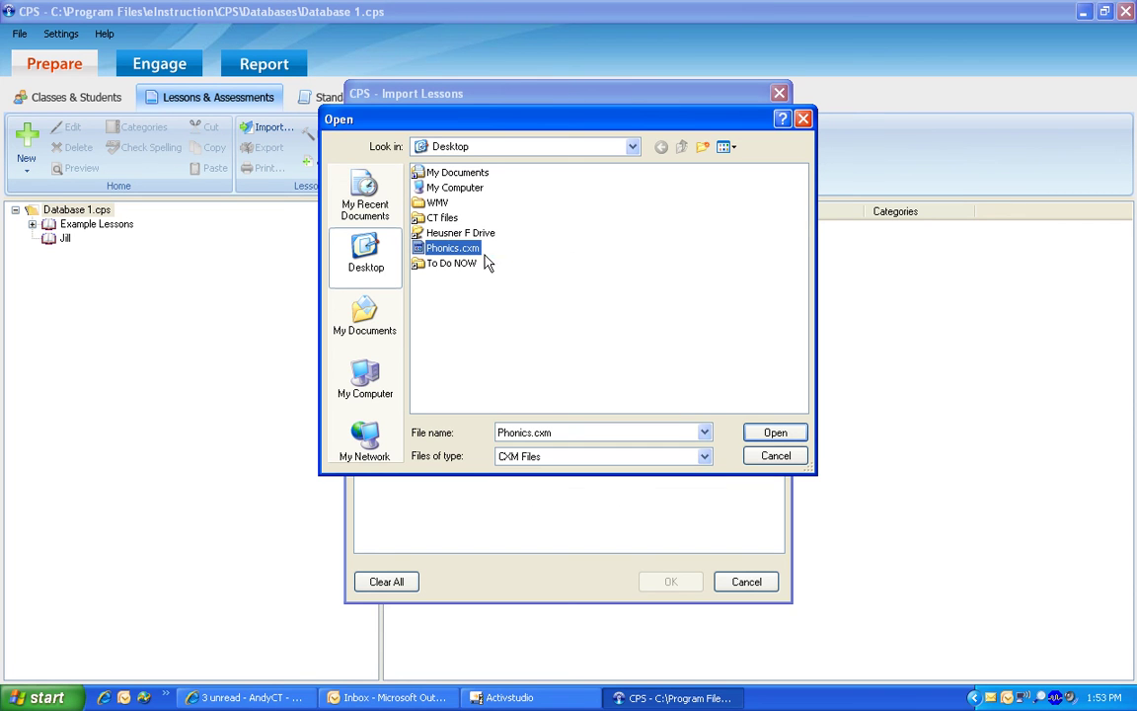
click(777, 432)
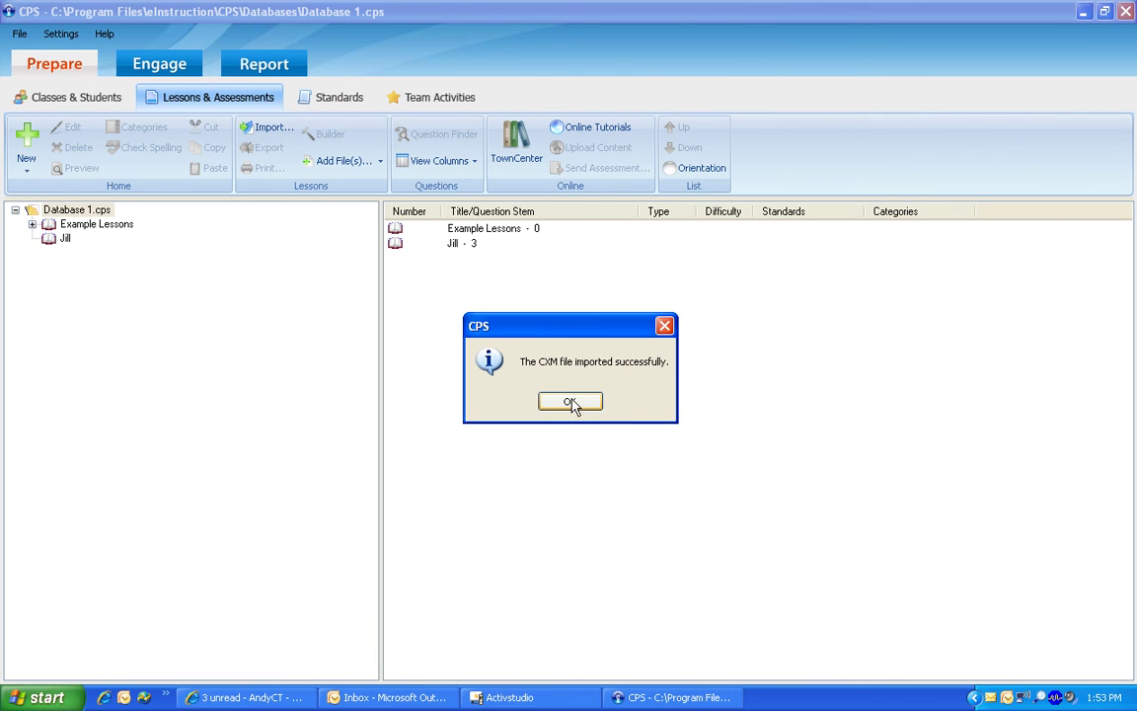
click(569, 403)
click(75, 257)
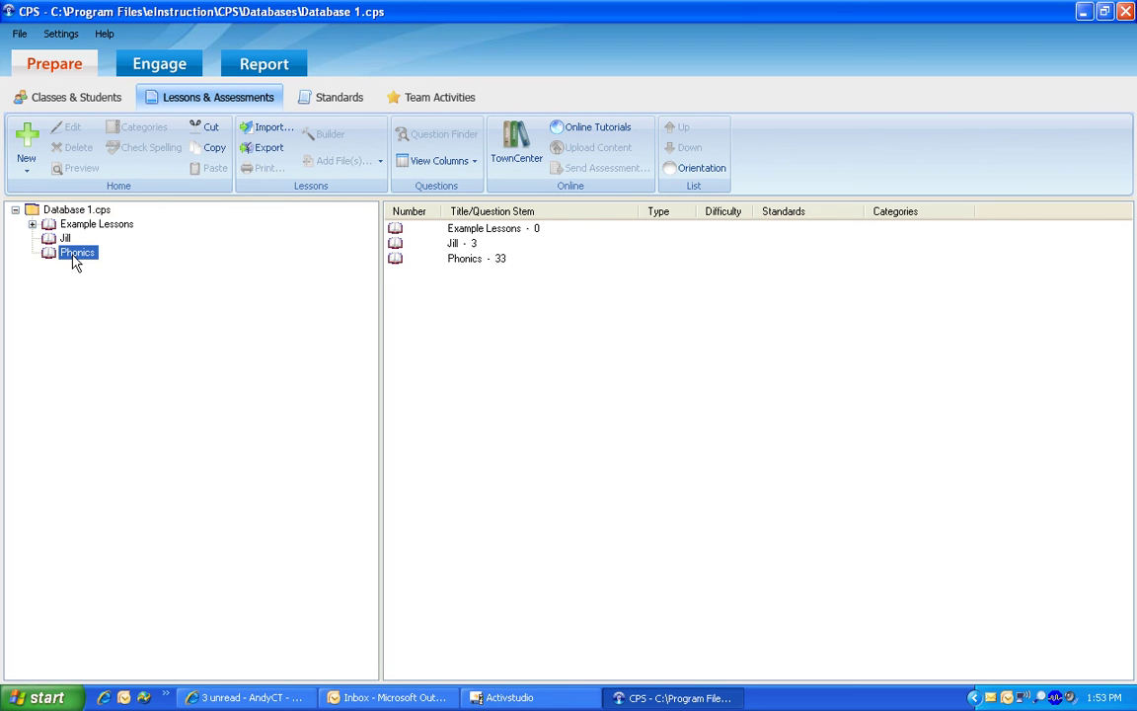